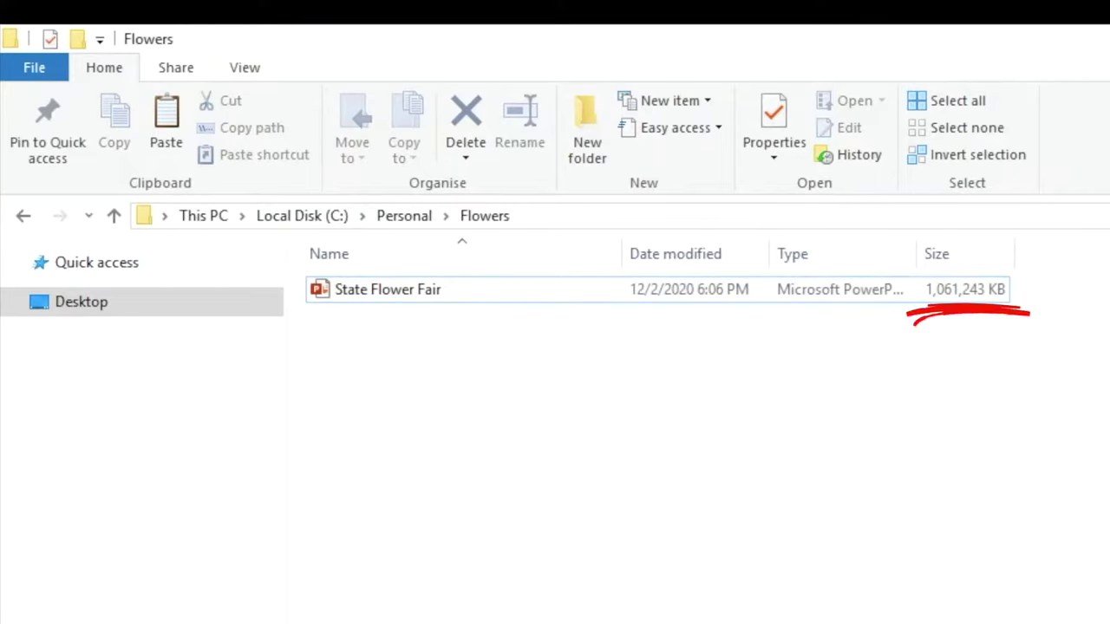
# - Open the State Flower Fair presentation from the Flowers folder and look through its slides
pyautogui.click(325, 290)
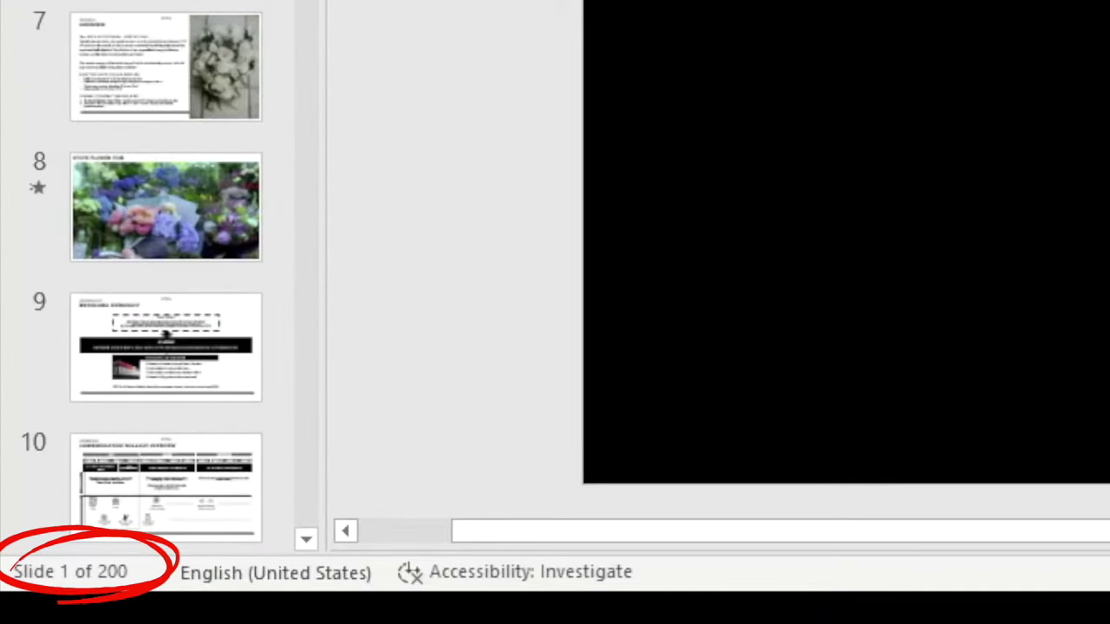
pyautogui.scroll(-8, 95, 431)
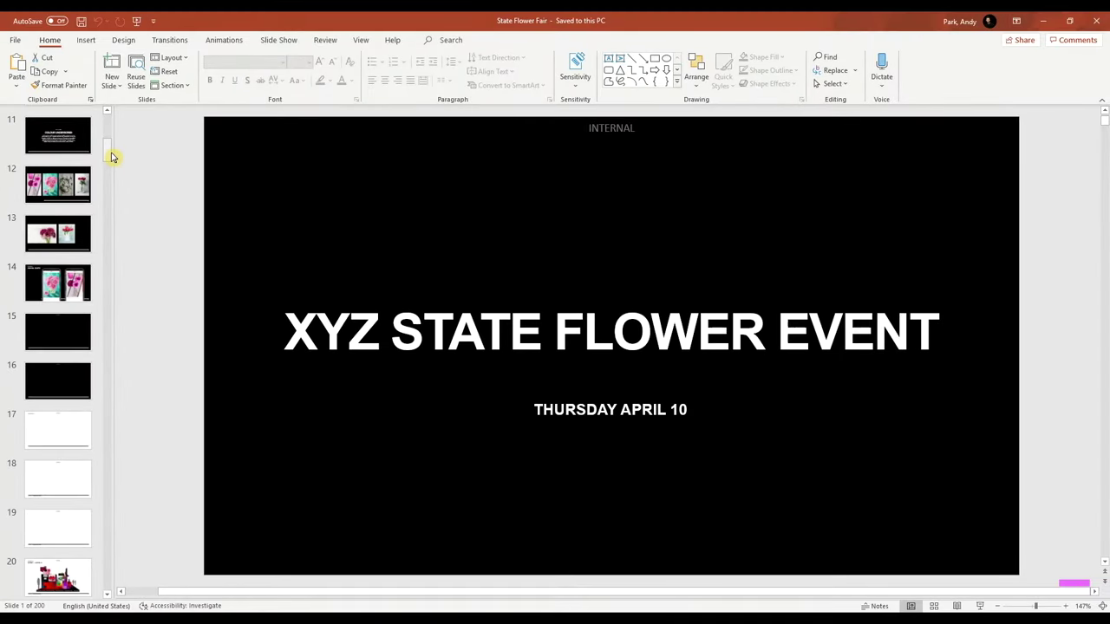
pyautogui.scroll(-1, 112, 156)
pyautogui.moveTo(112, 167); pyautogui.dragTo(114, 197)
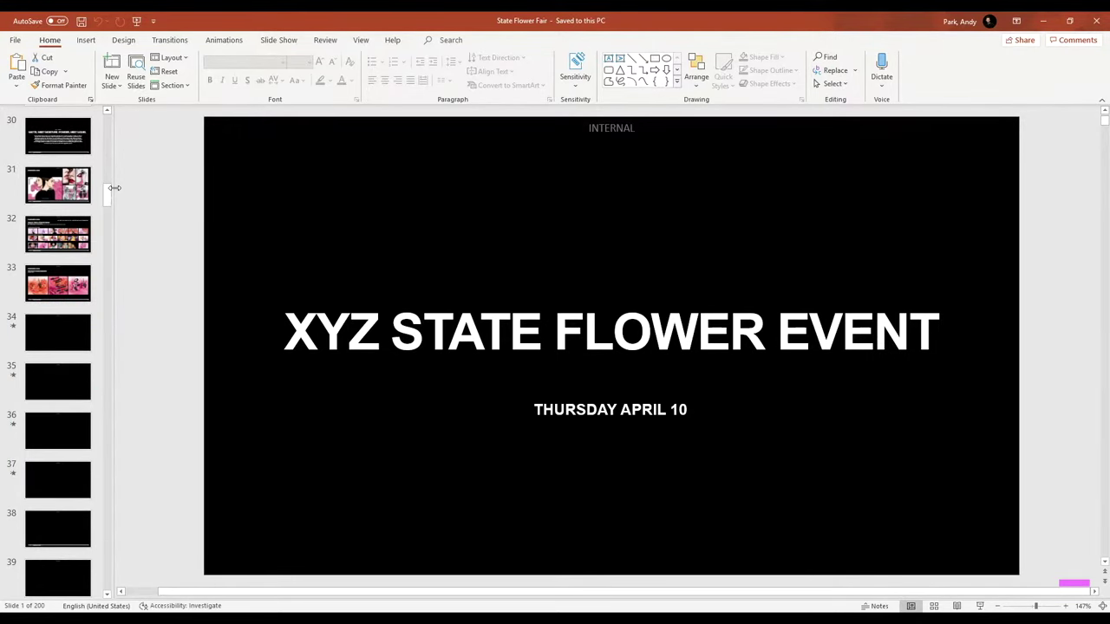
pyautogui.moveTo(111, 194); pyautogui.dragTo(109, 142)
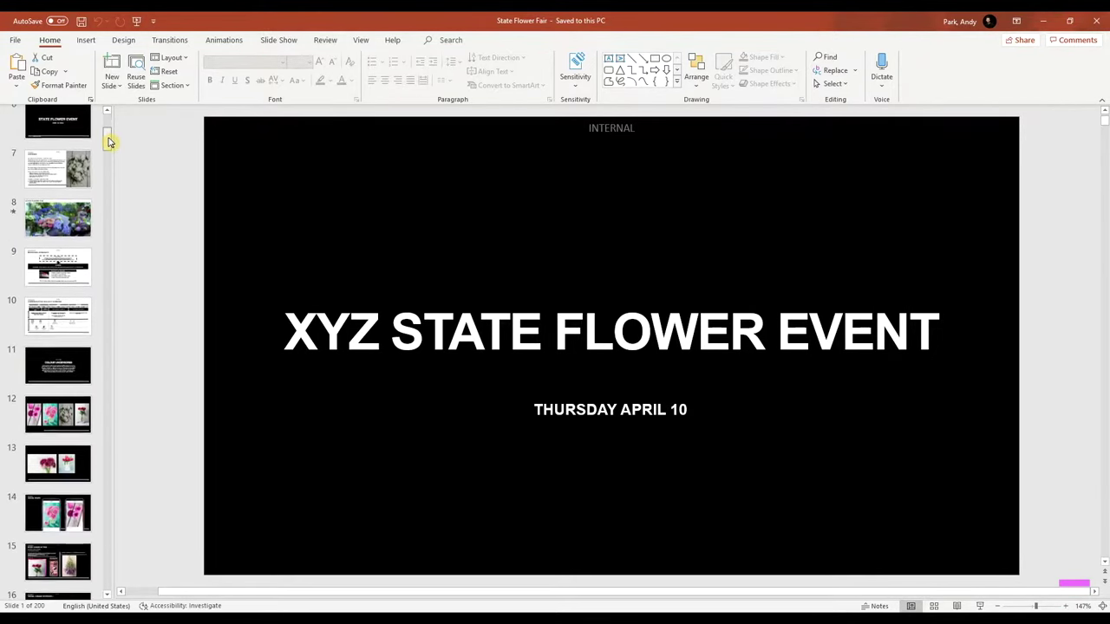
# - Check the current and original size settings of the pink gerbera picture with the teal background on slide 12
pyautogui.click(59, 410)
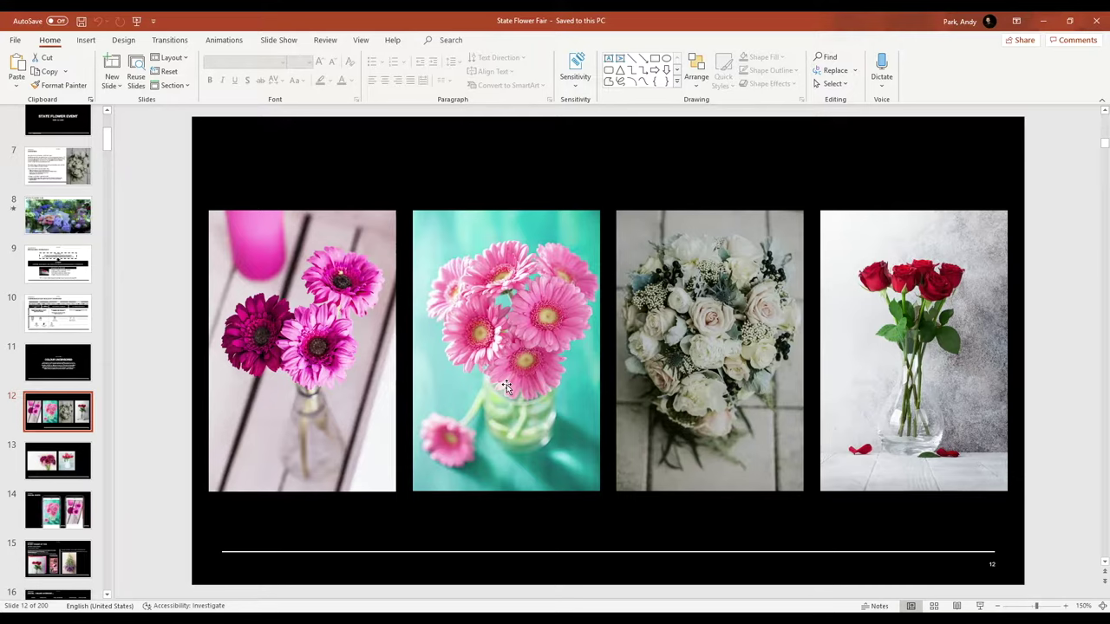
pyautogui.click(506, 387)
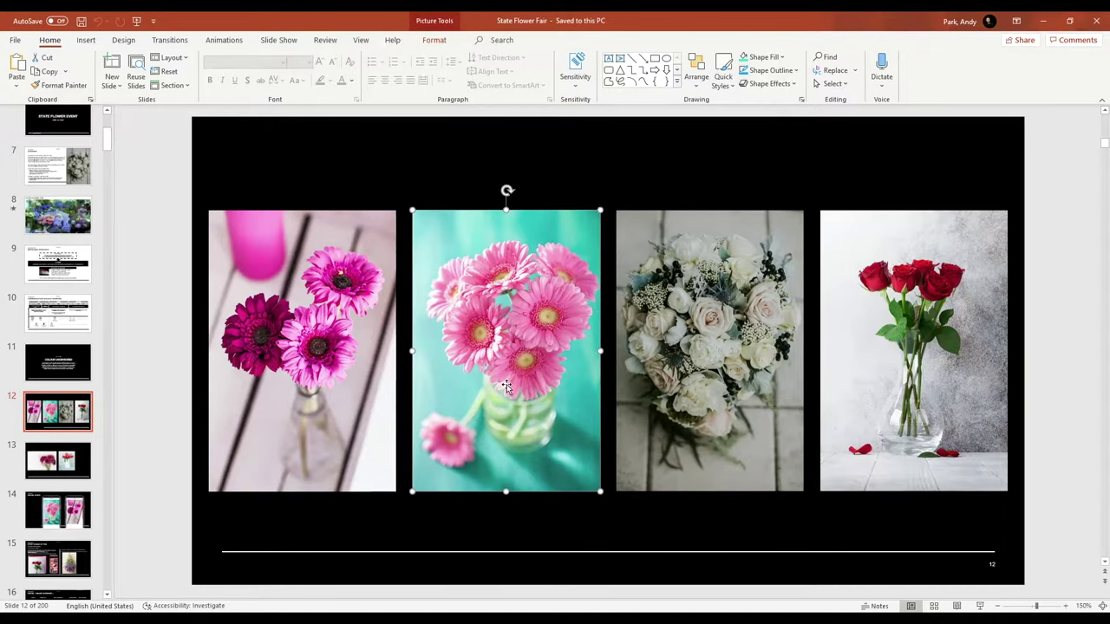
pyautogui.rightClick(508, 389)
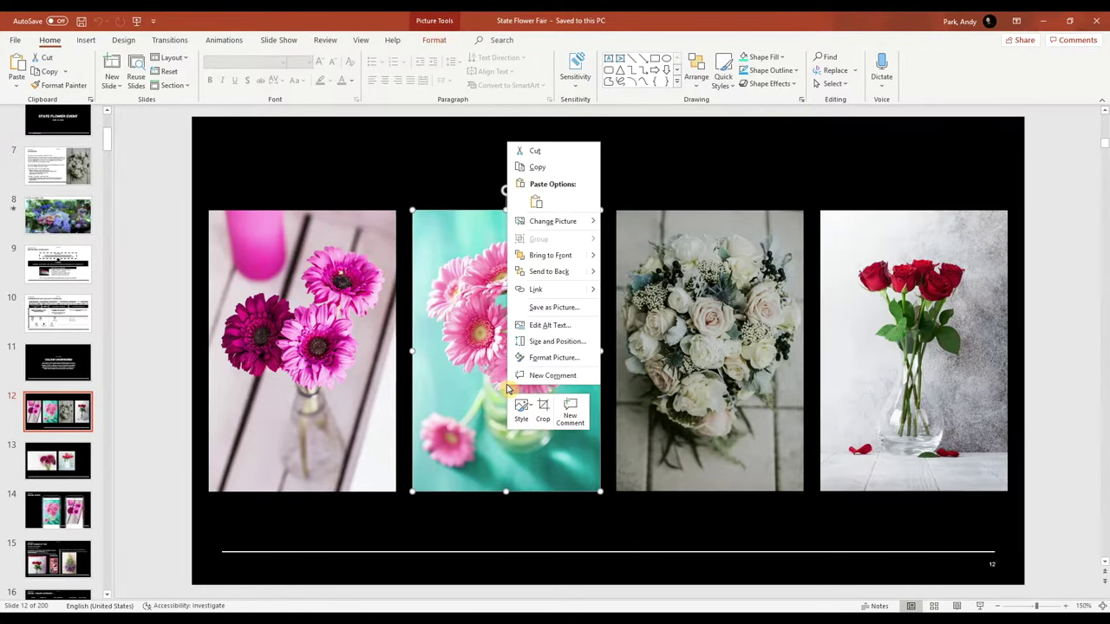
pyautogui.click(547, 357)
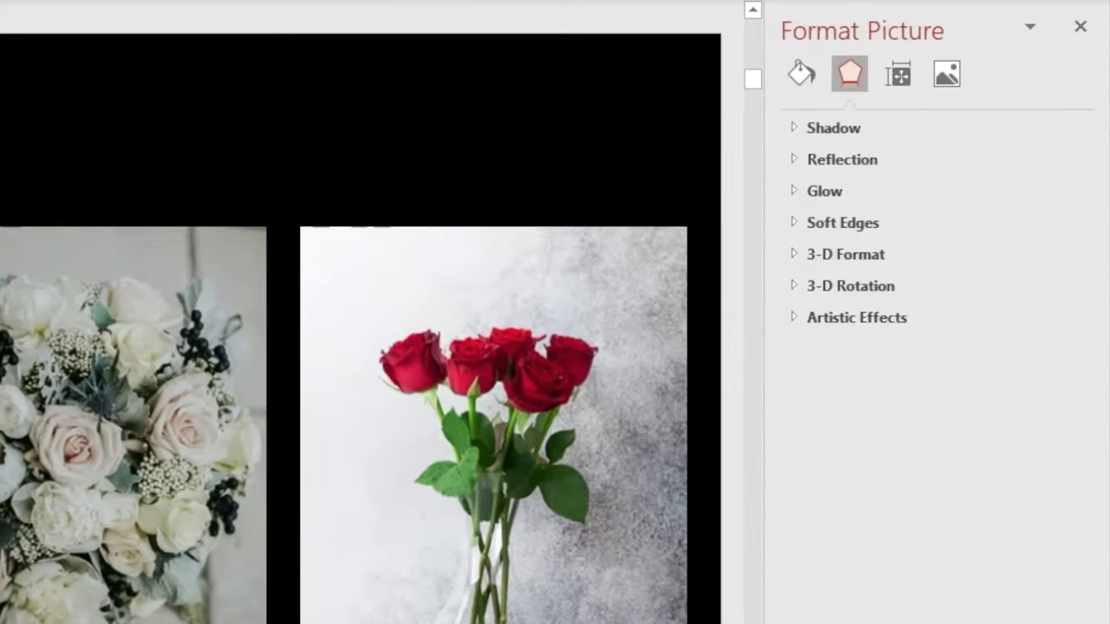
pyautogui.click(983, 121)
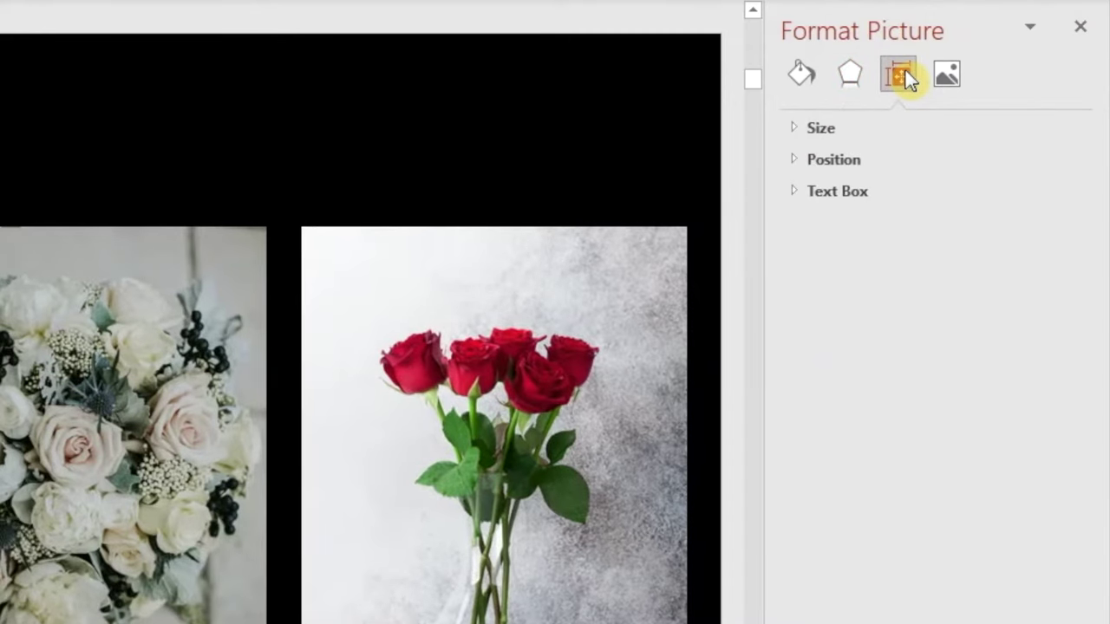
pyautogui.click(793, 127)
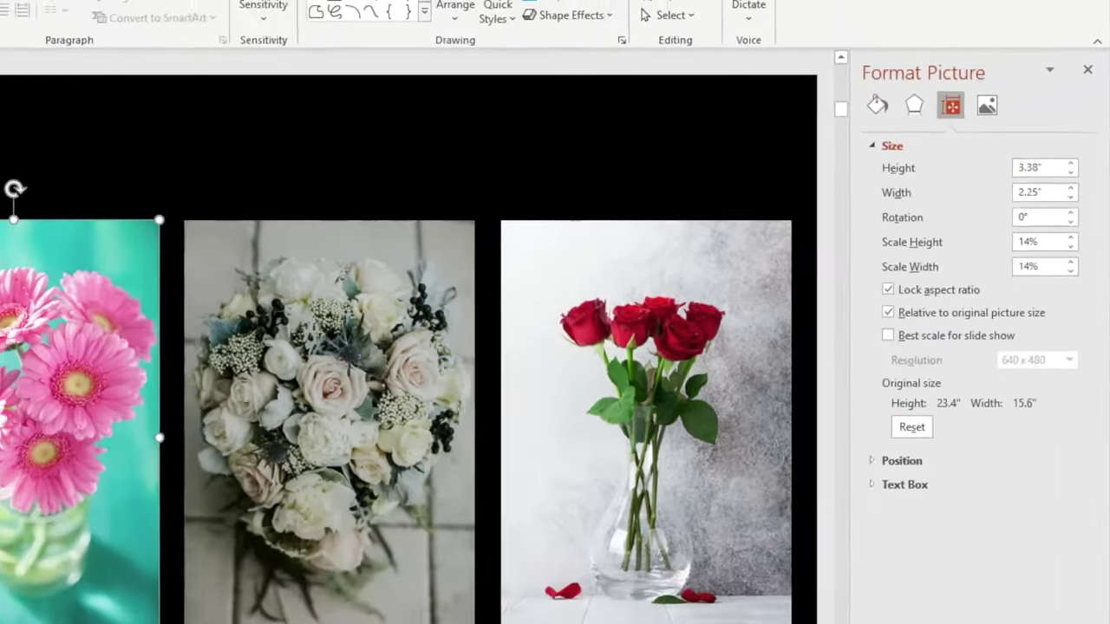
# - Try resetting the teal-background gerbera picture to its original size at 33% zoom, and undo the reset
pyautogui.click(1084, 605)
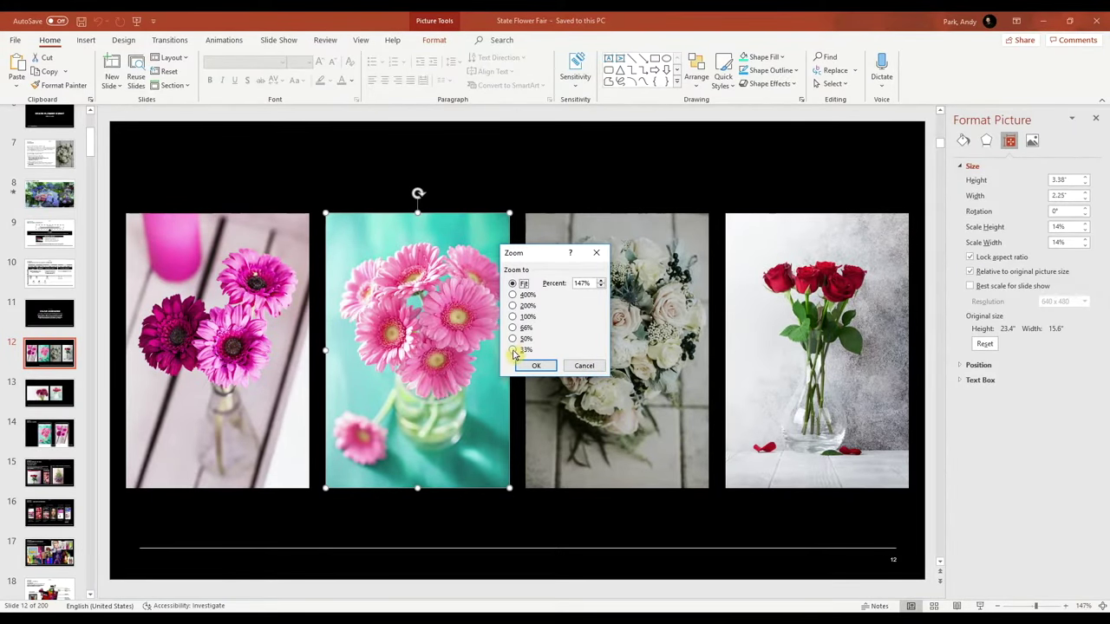
pyautogui.click(513, 350)
pyautogui.click(535, 366)
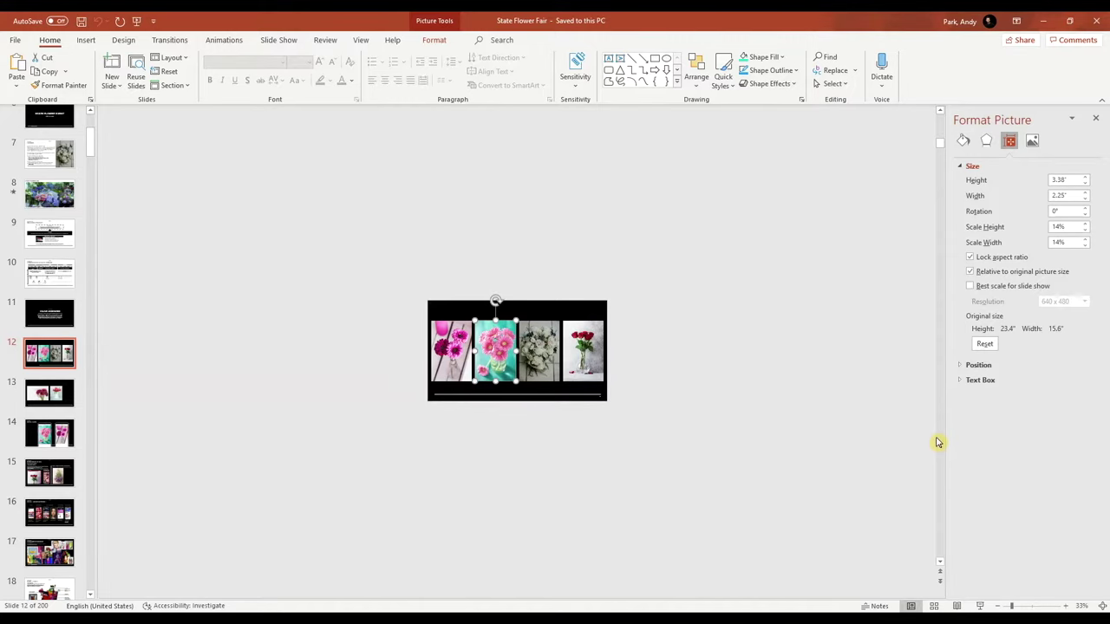
pyautogui.click(986, 345)
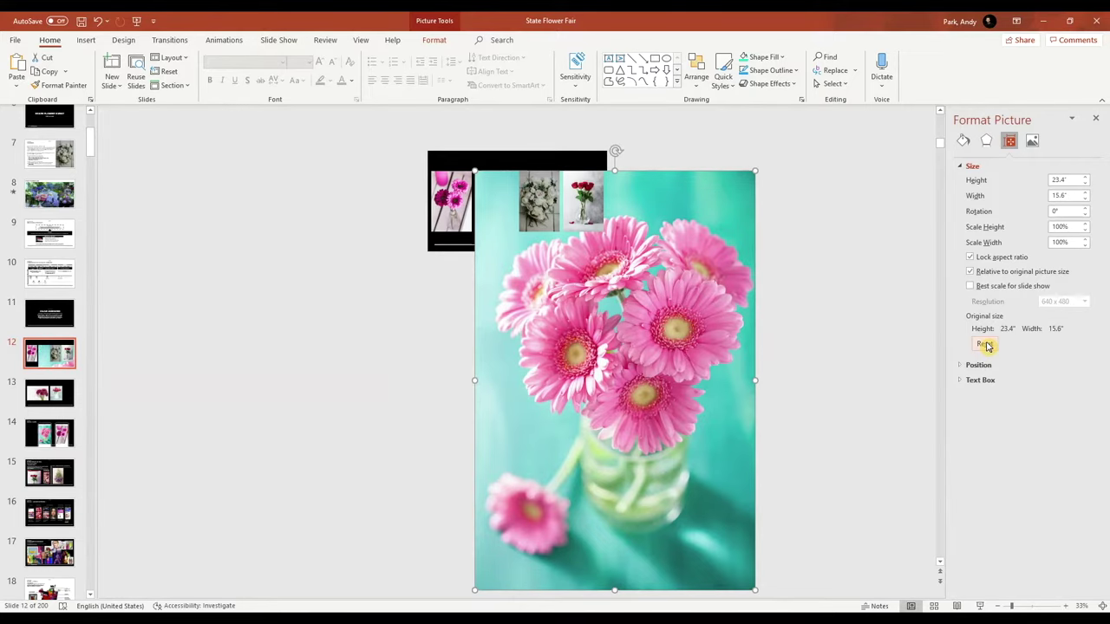
pyautogui.hotkey('ctrl', 'z')
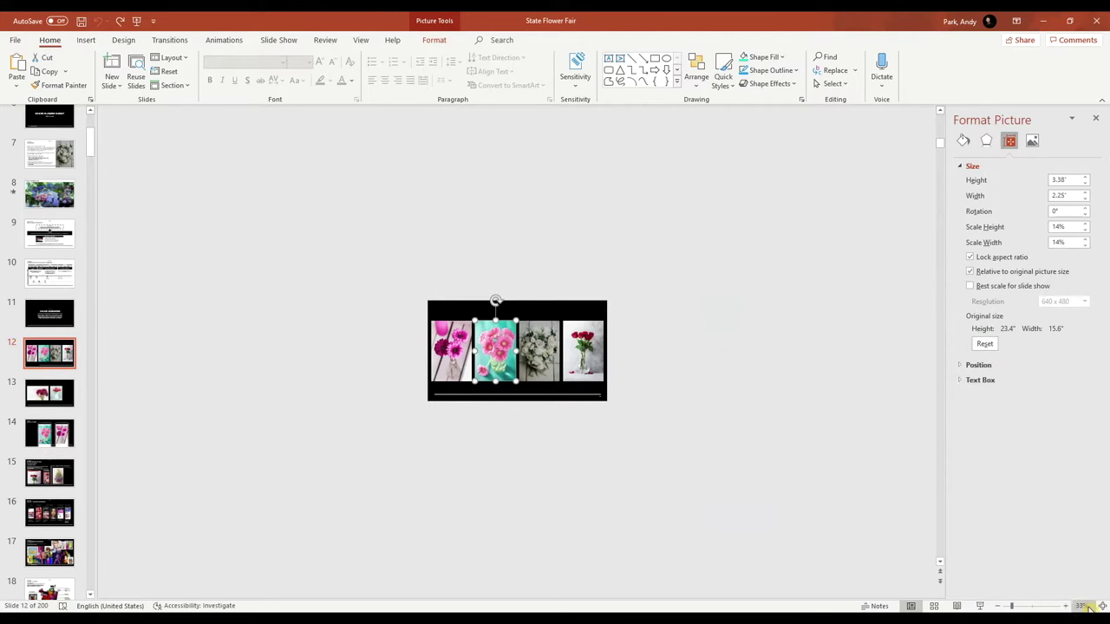
pyautogui.click(1102, 607)
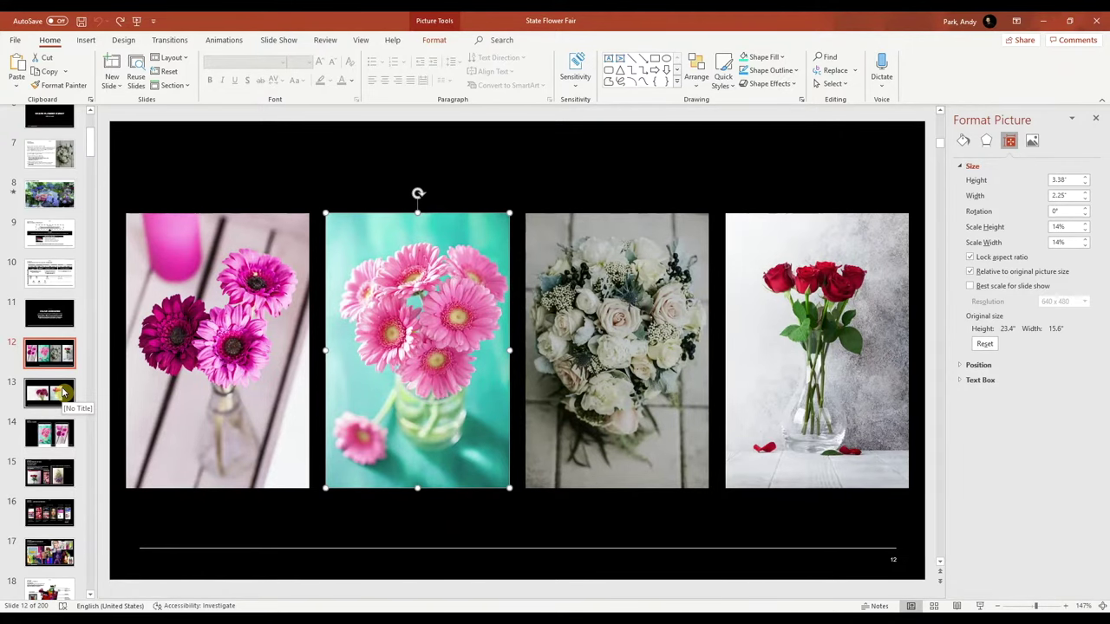
# - Check the current and original size settings of the flower video on slide 8
pyautogui.click(51, 199)
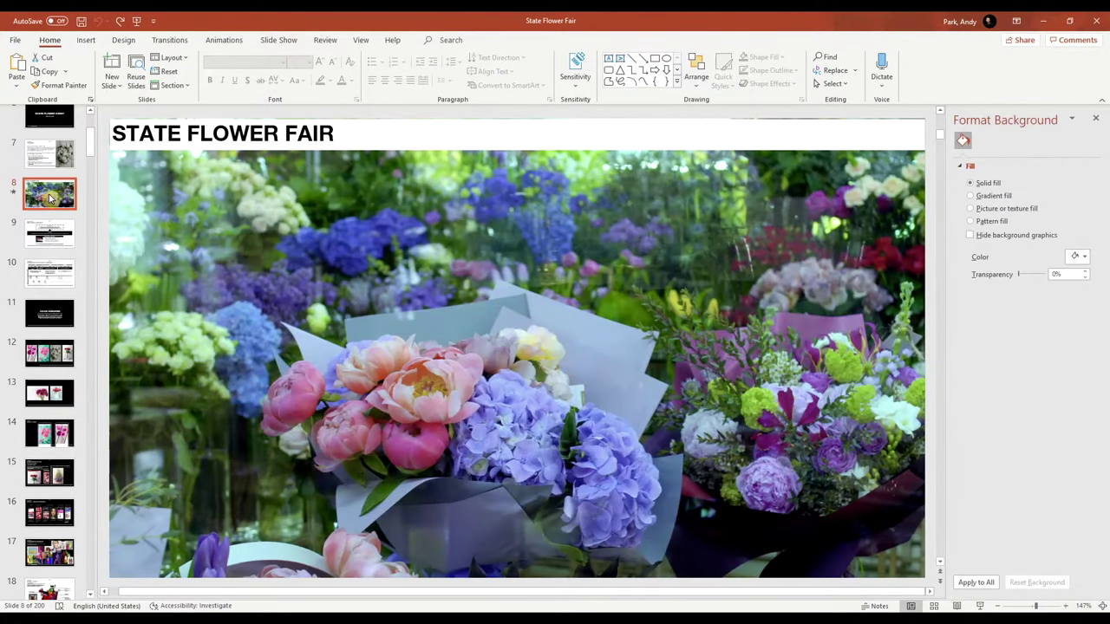
pyautogui.click(540, 332)
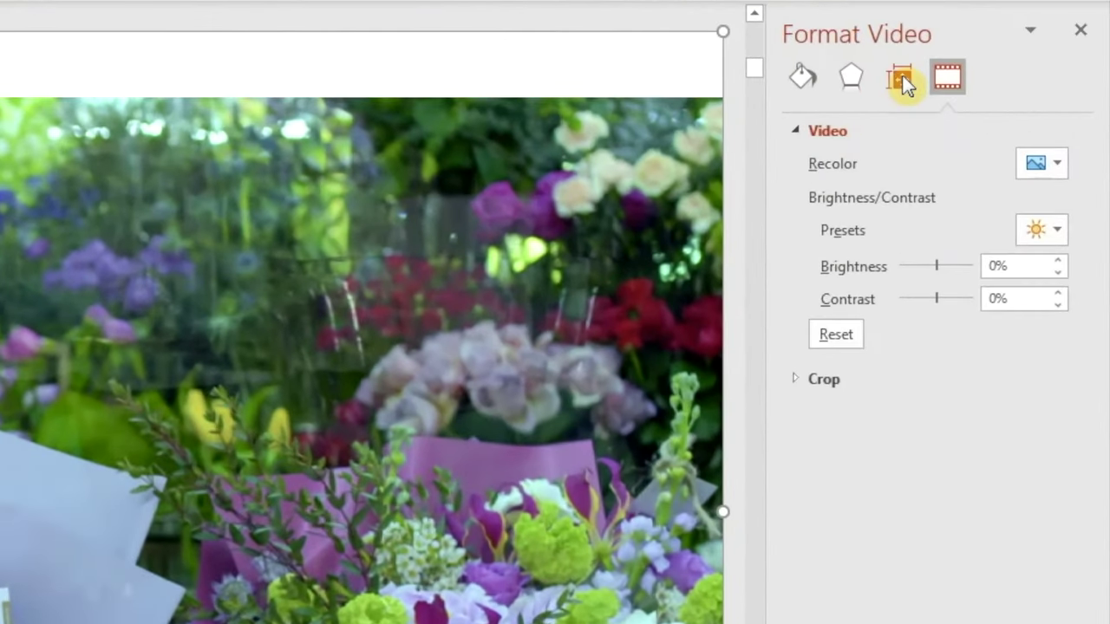
pyautogui.click(902, 78)
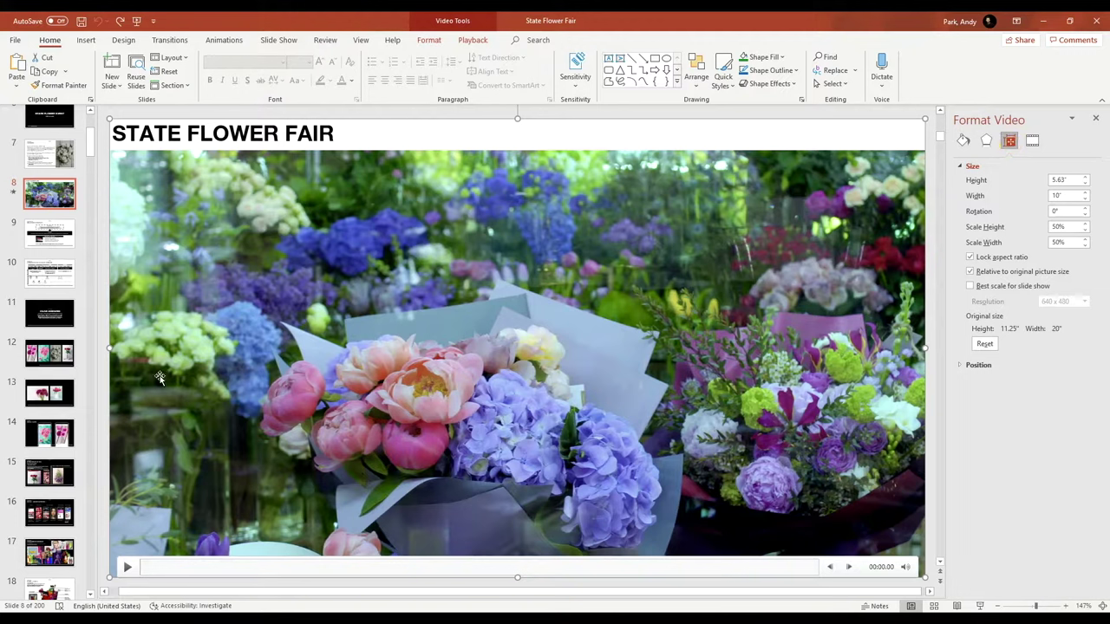
# - Inspect the hidden cropped area of the tulip picture on slide 13 with the Crop tool
pyautogui.click(54, 394)
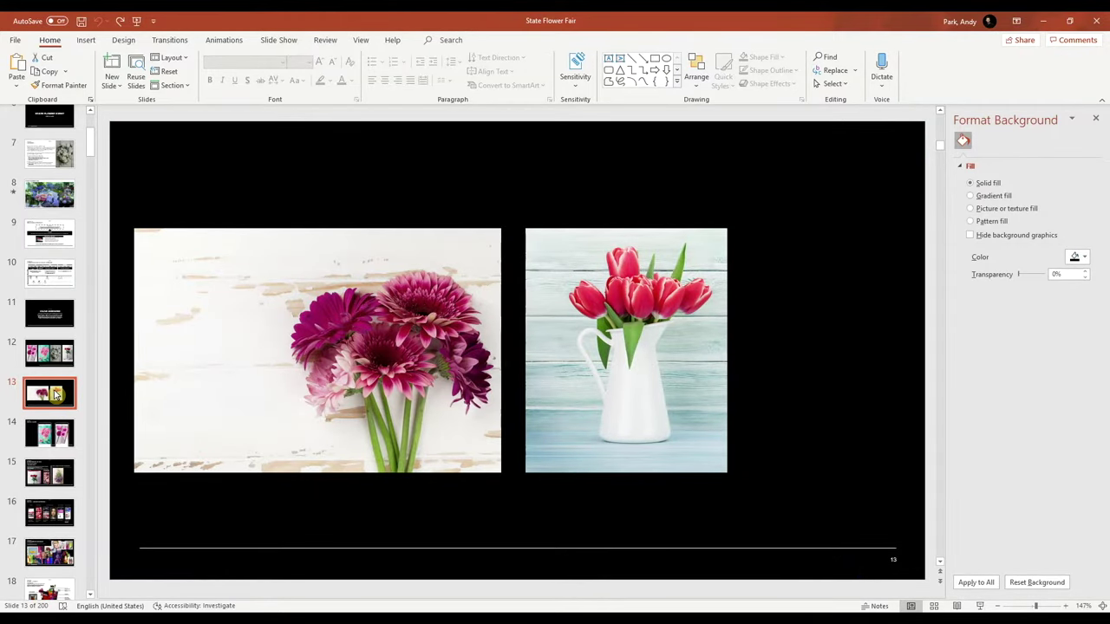
pyautogui.click(663, 390)
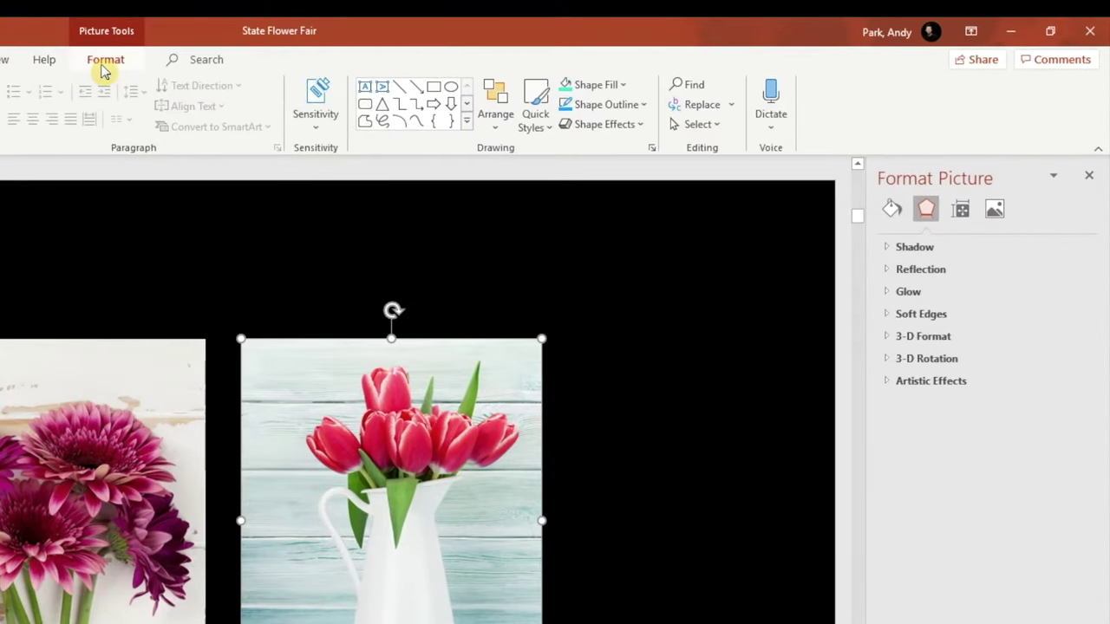
pyautogui.click(104, 70)
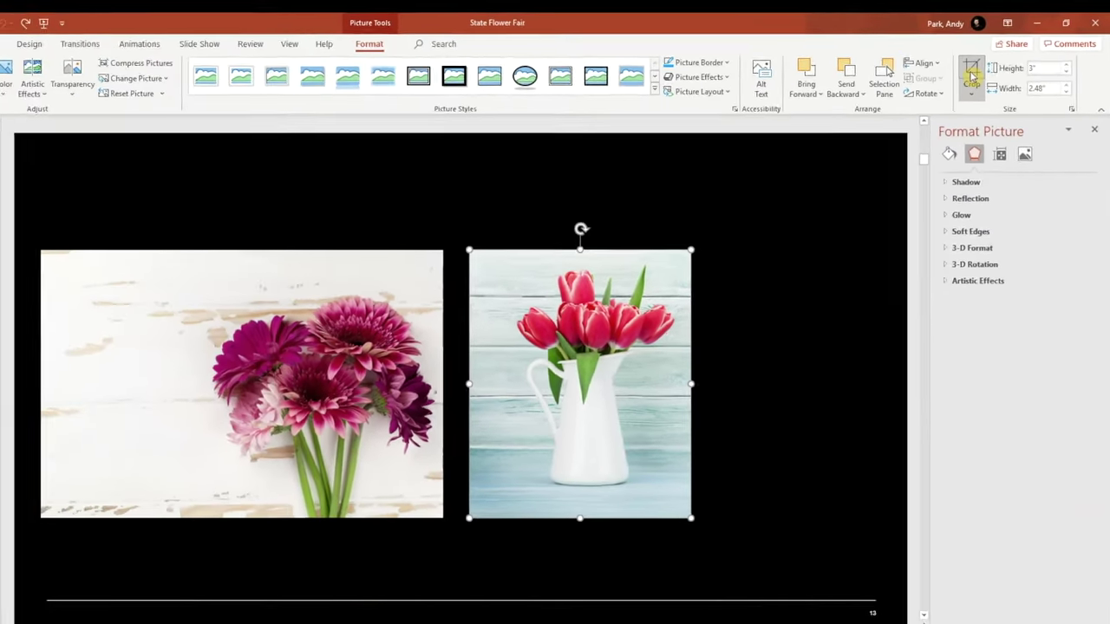
pyautogui.click(923, 100)
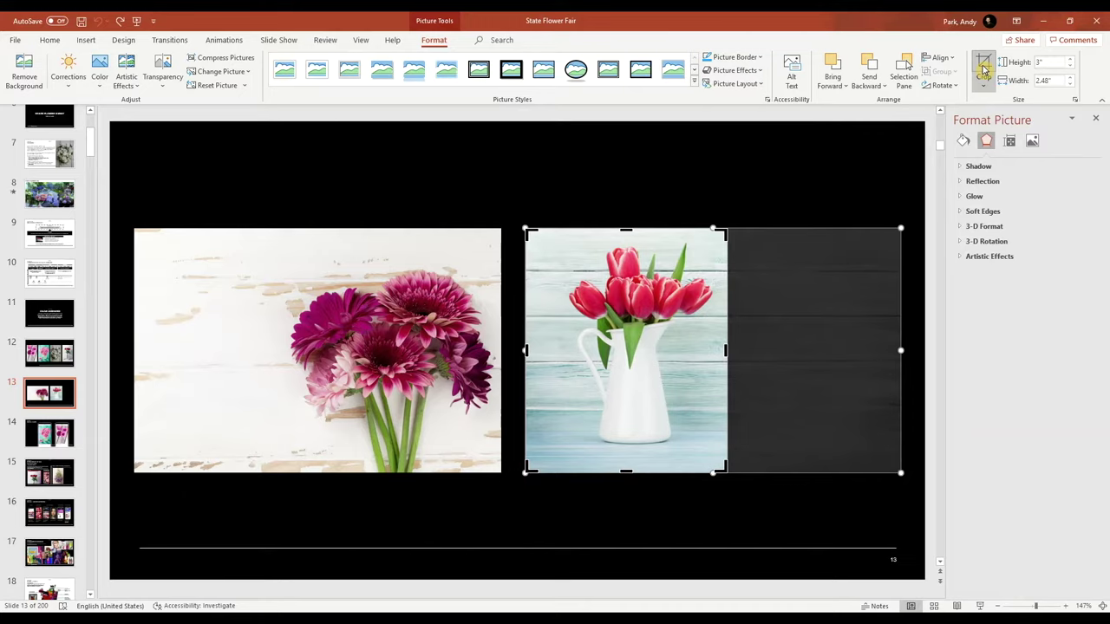
pyautogui.click(983, 70)
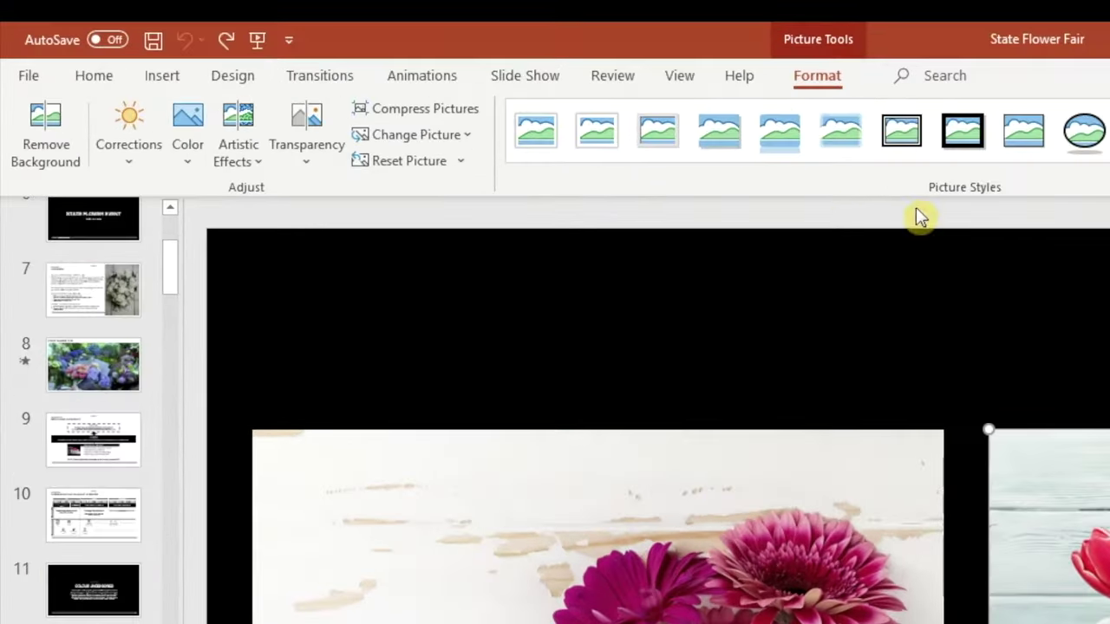
# - Compress all pictures in the presentation to Print (220 ppi) resolution, deleting their cropped areas
pyautogui.click(460, 117)
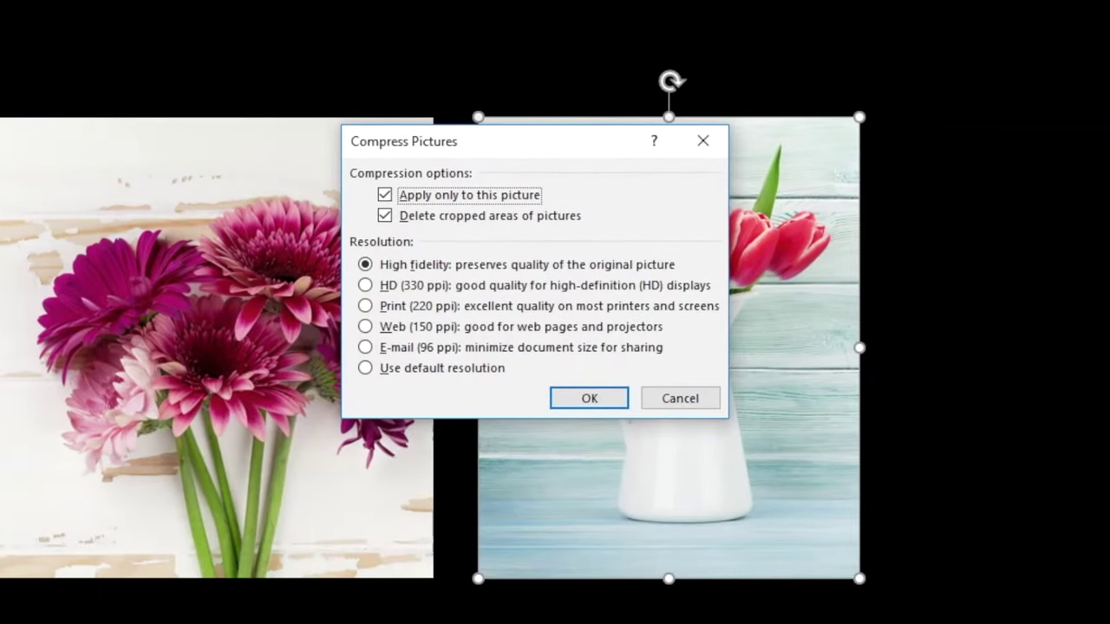
pyautogui.click(385, 195)
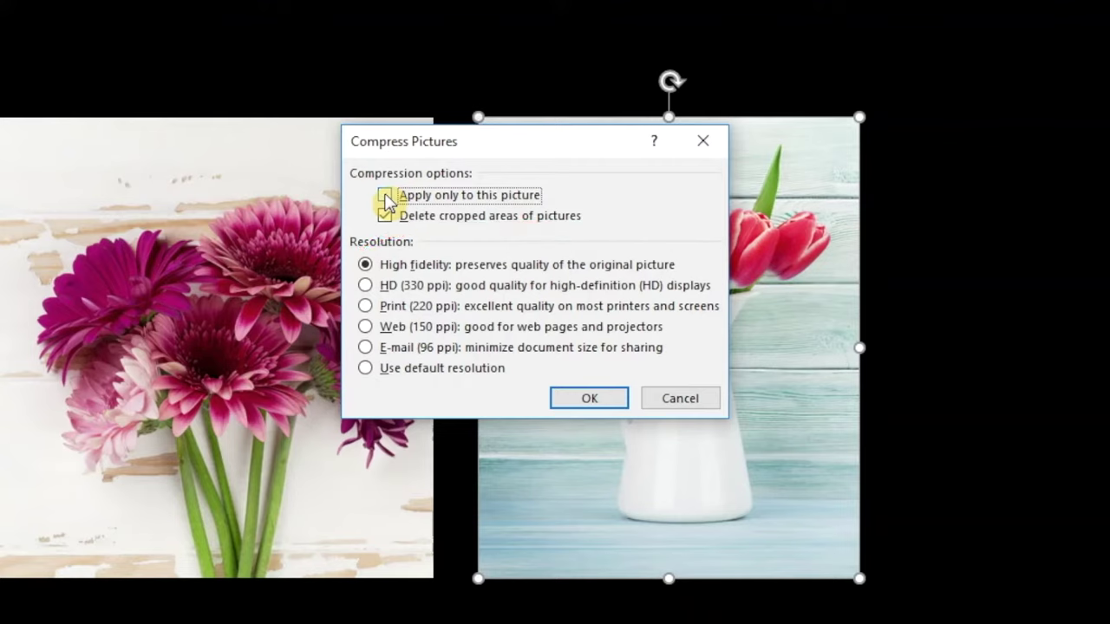
pyautogui.click(365, 308)
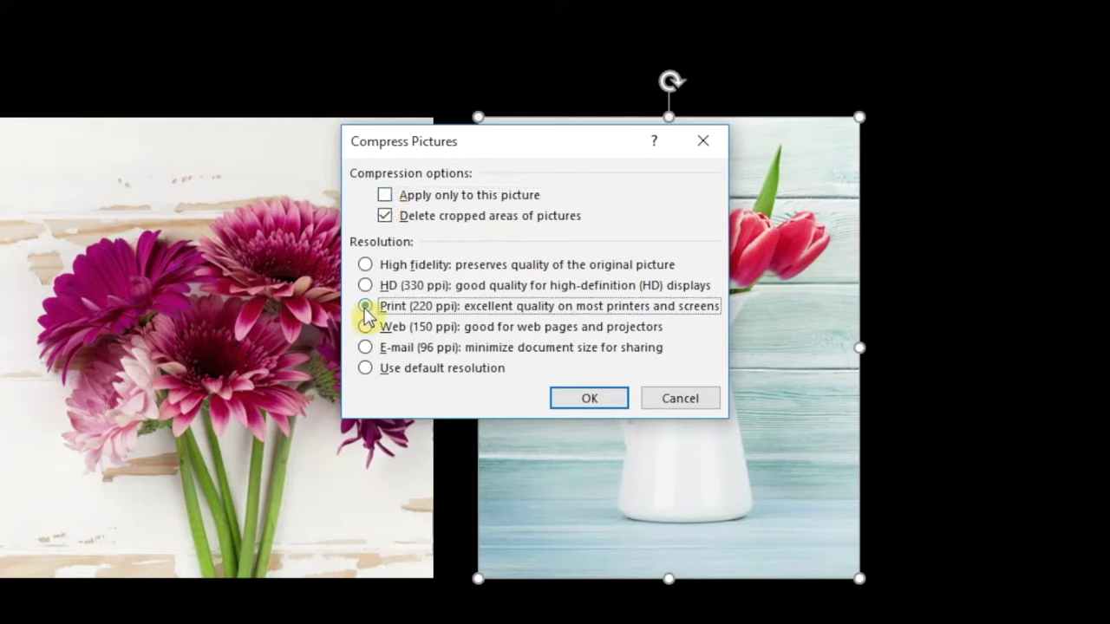
pyautogui.click(590, 399)
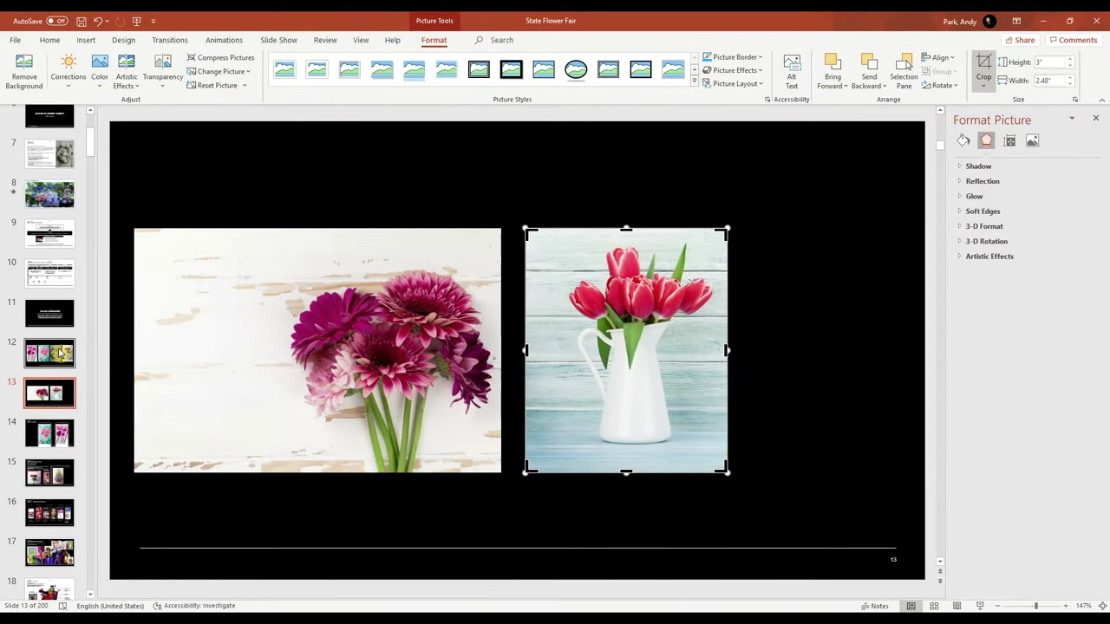
# - Recheck the size settings of the teal-background gerbera picture on slide 12 after the compression
pyautogui.click(59, 352)
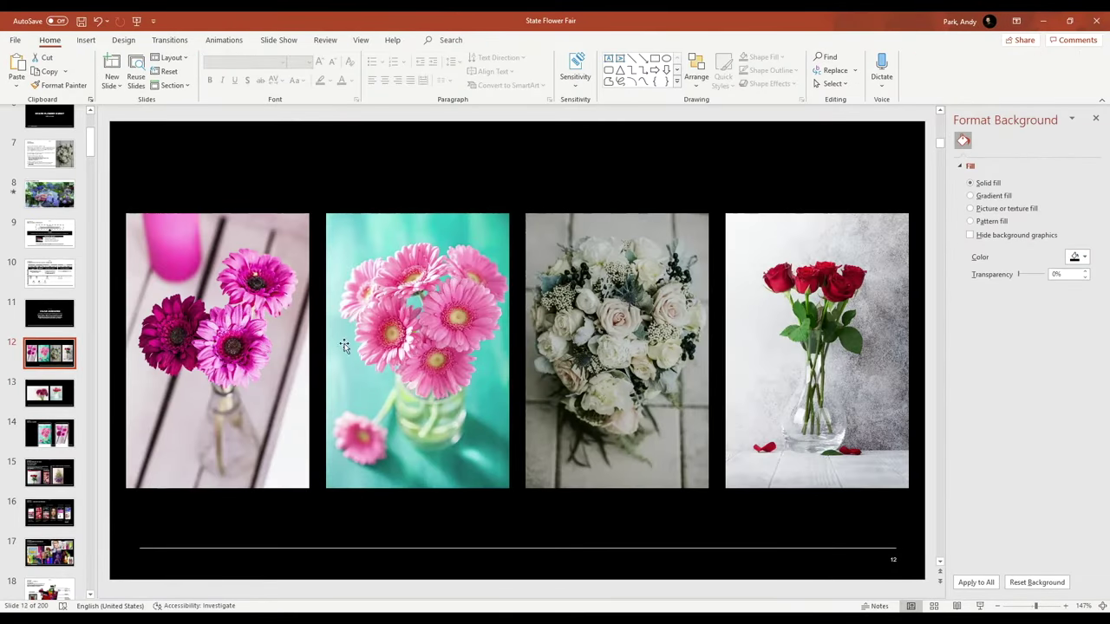
pyautogui.click(436, 346)
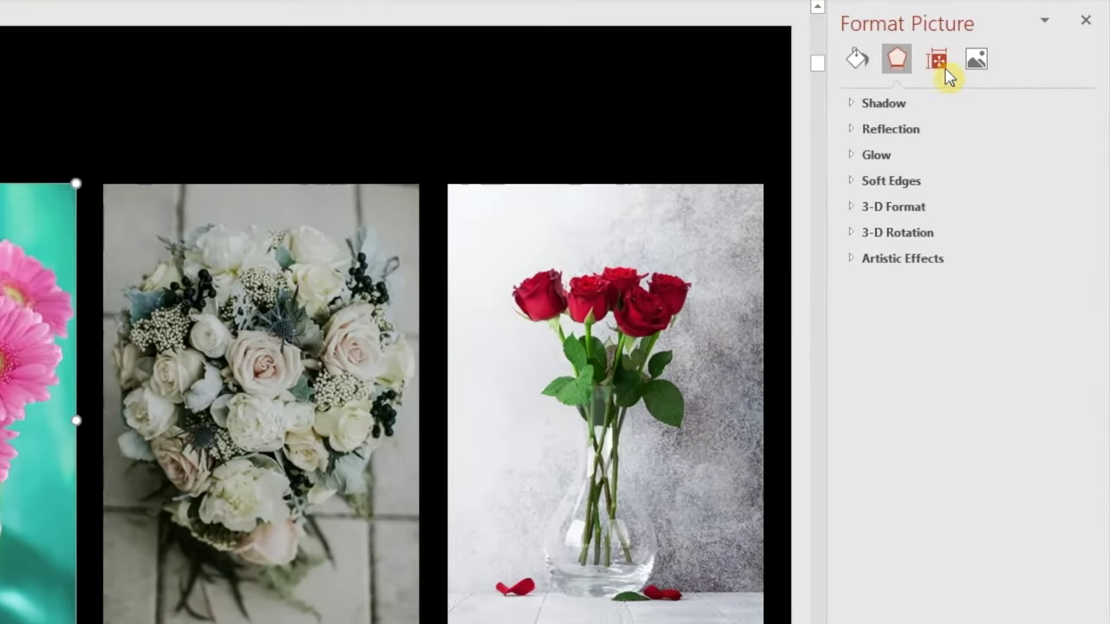
pyautogui.click(1010, 142)
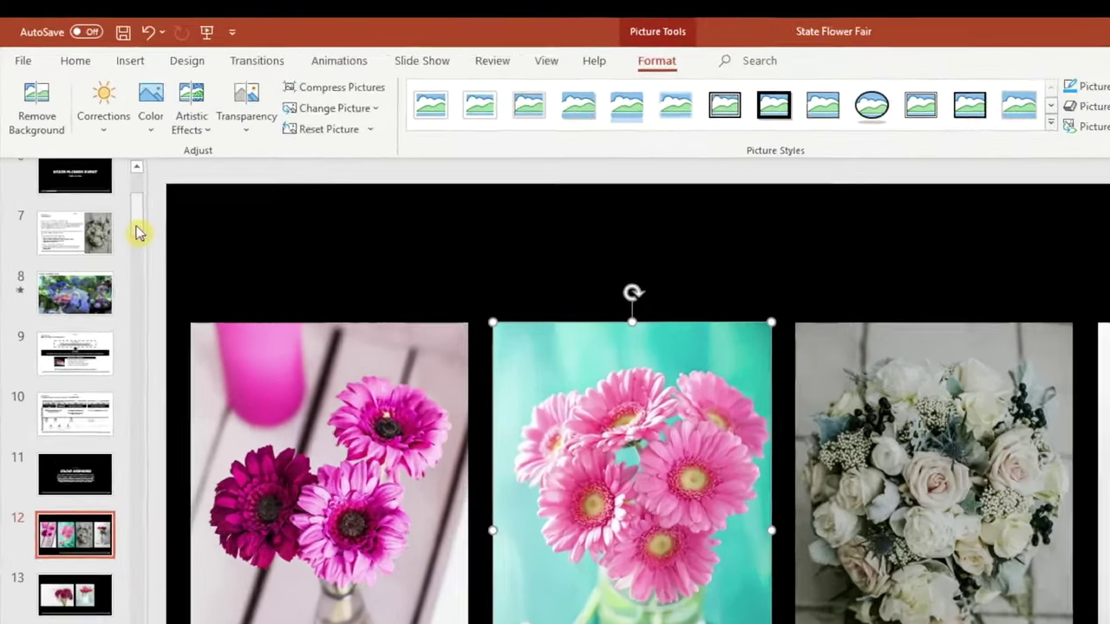
# - Compress the presentation's media files to Standard (480p) quality
pyautogui.moveTo(92, 149); pyautogui.dragTo(91, 137)
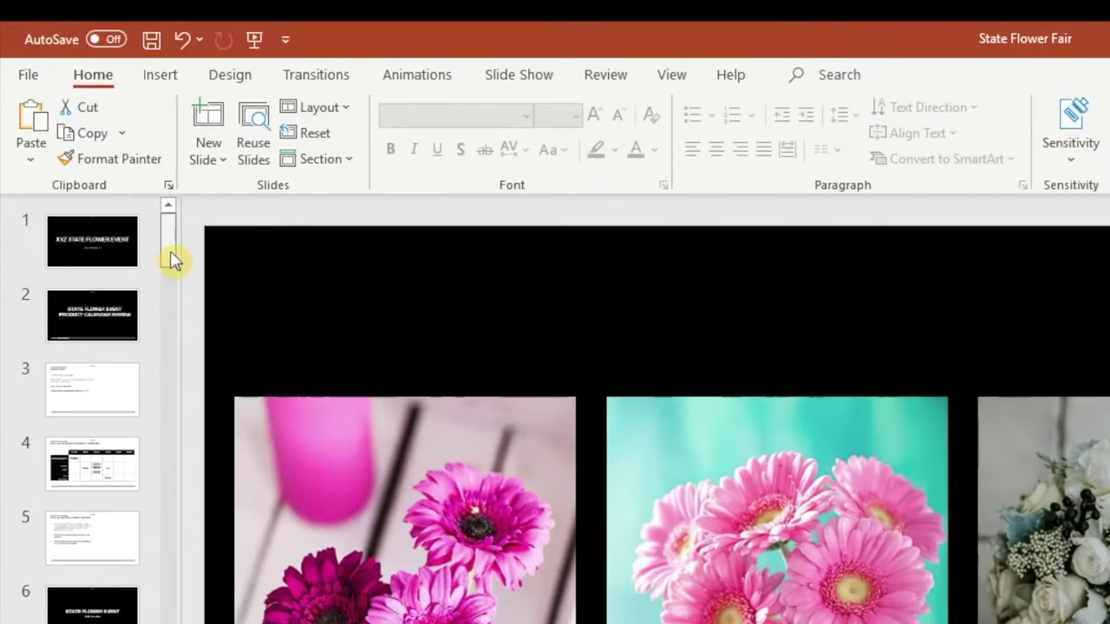
pyautogui.click(33, 76)
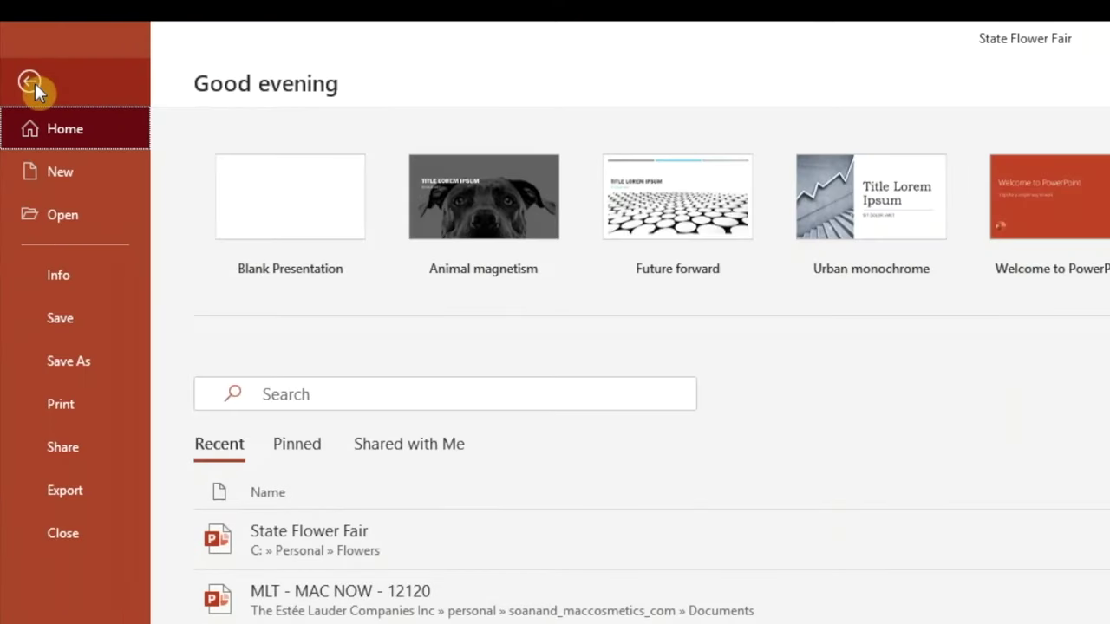
pyautogui.click(61, 276)
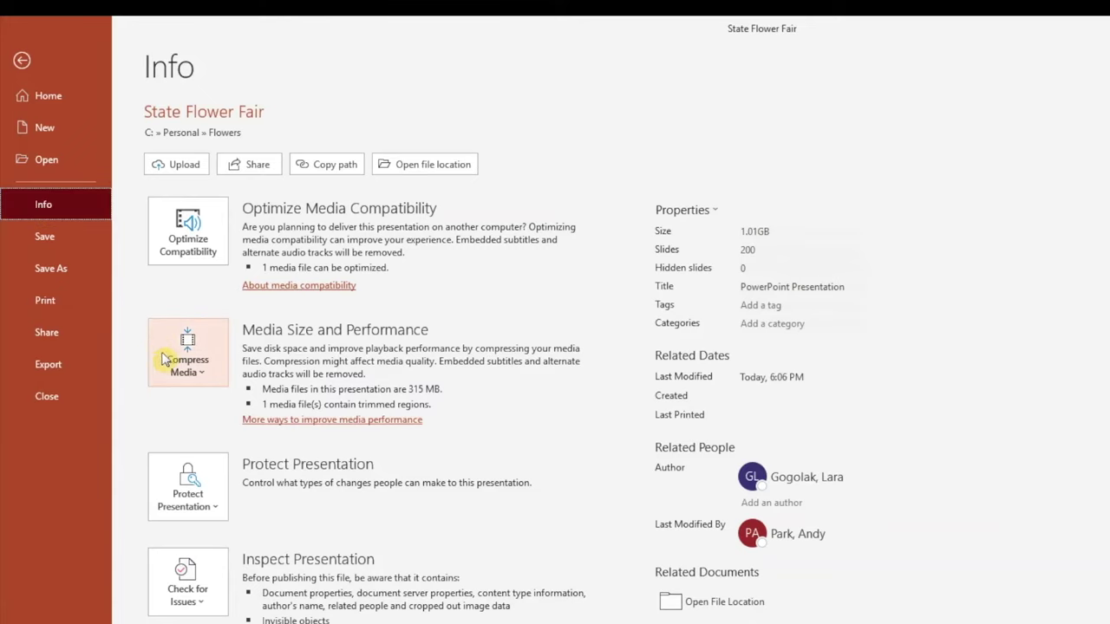
pyautogui.click(191, 373)
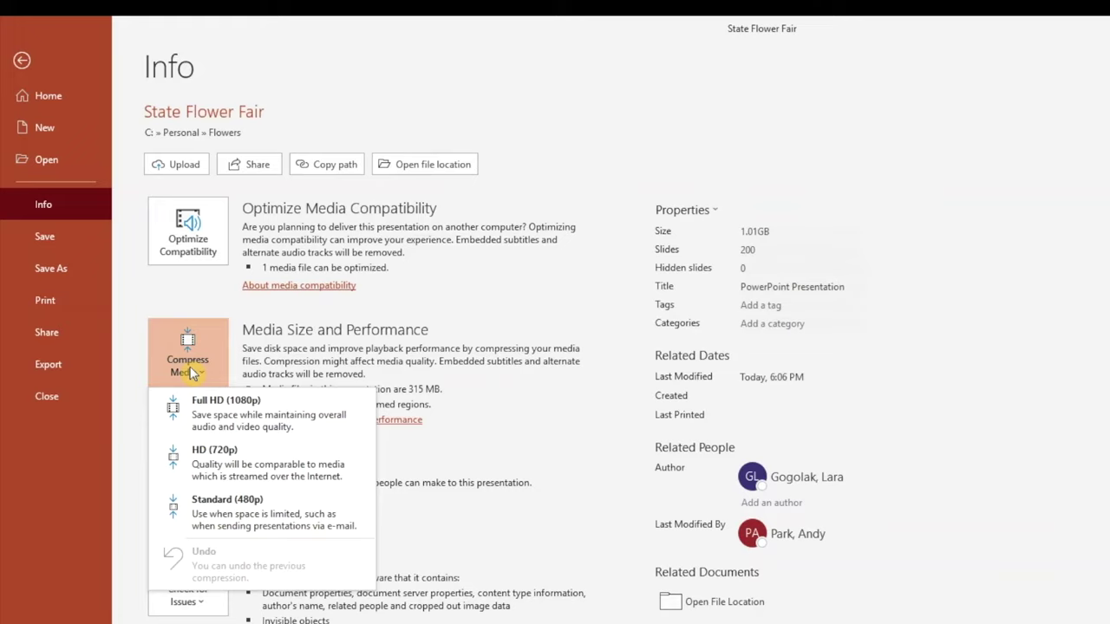
pyautogui.click(250, 510)
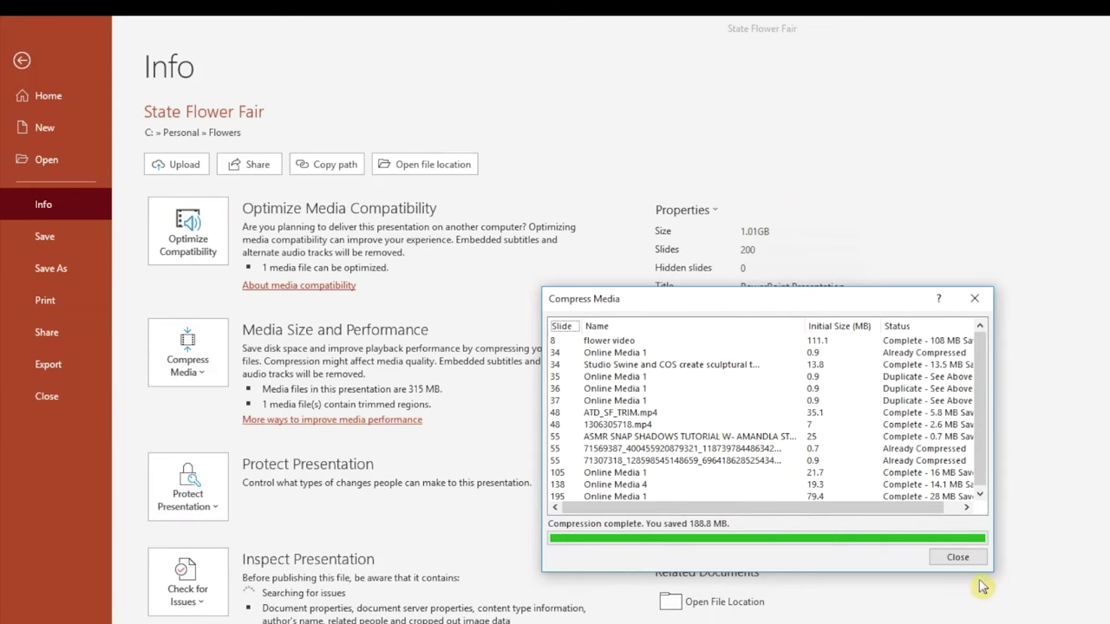
pyautogui.click(959, 558)
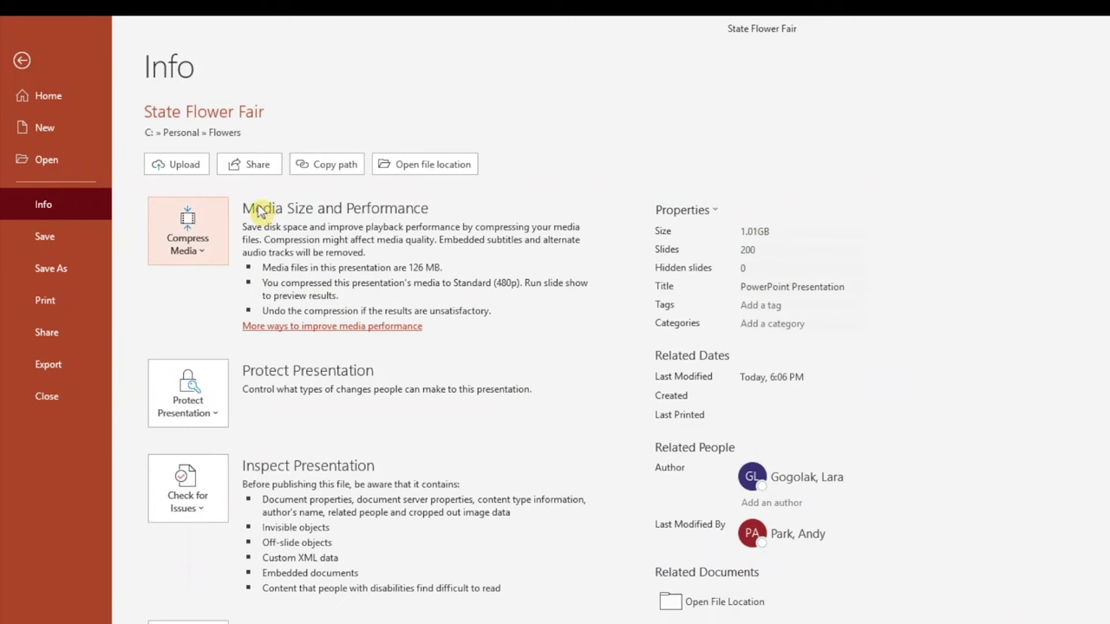
pyautogui.click(23, 63)
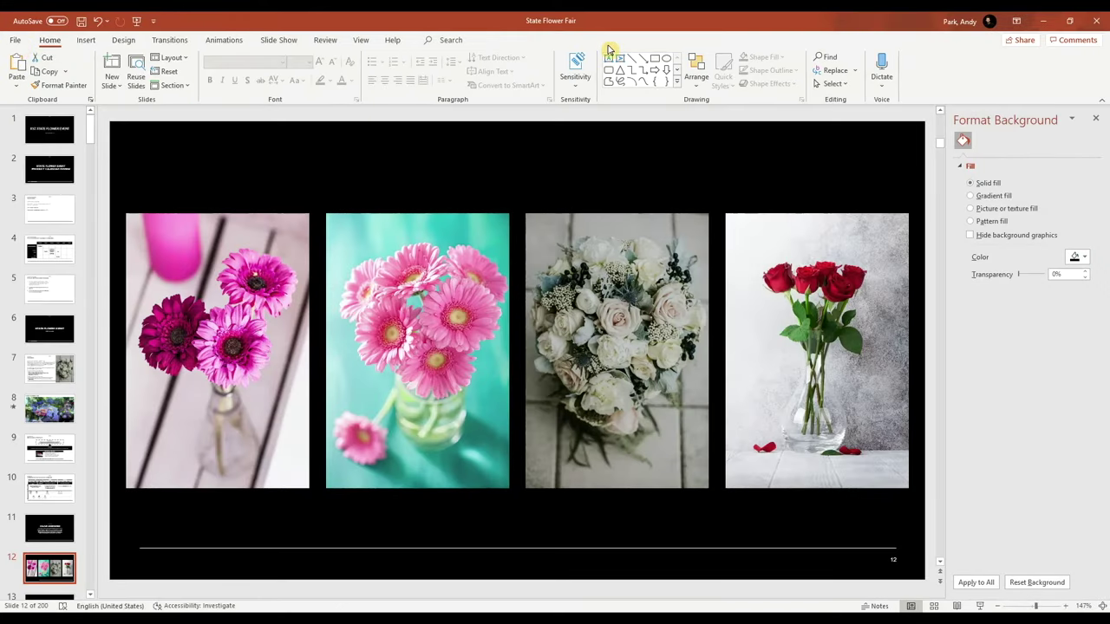
# - Close the presentation, saving the changes to State Flower Fair.pptx
pyautogui.click(1099, 21)
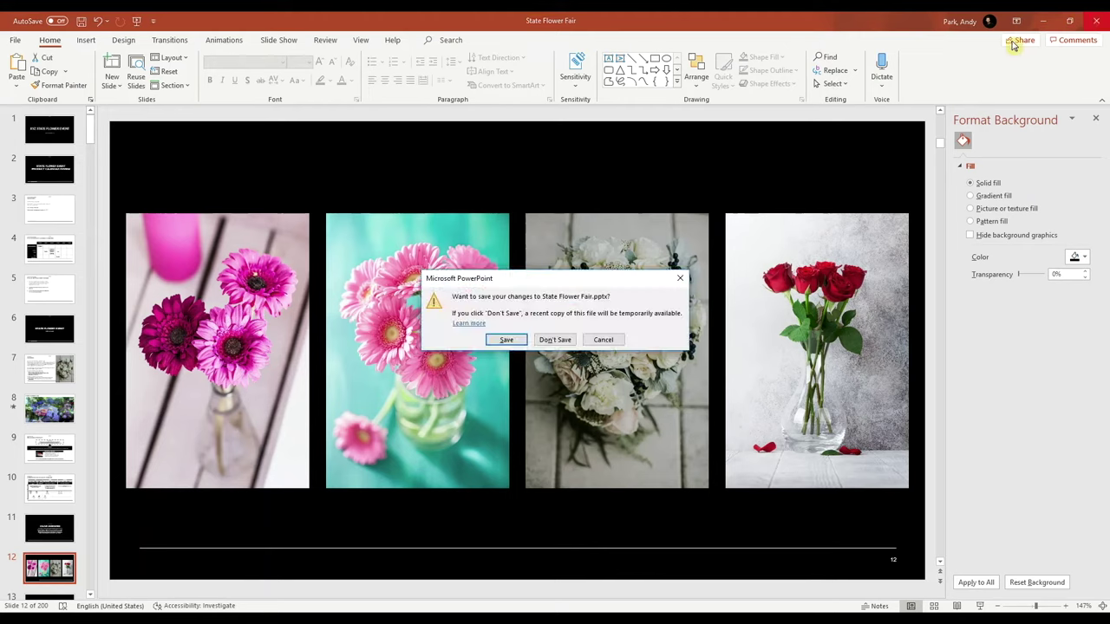
pyautogui.click(506, 340)
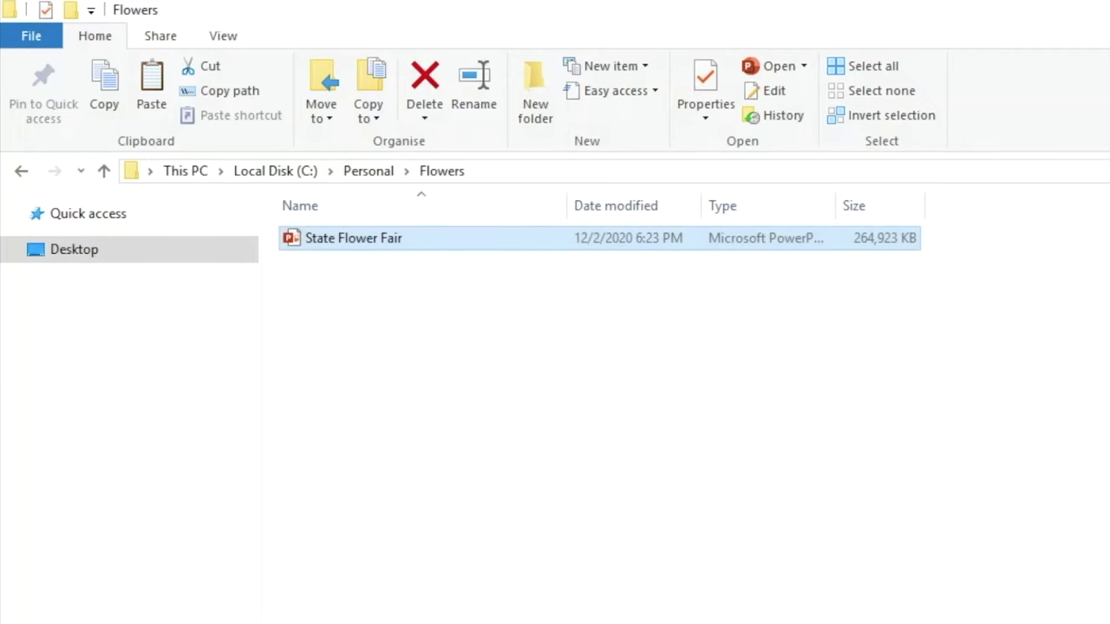